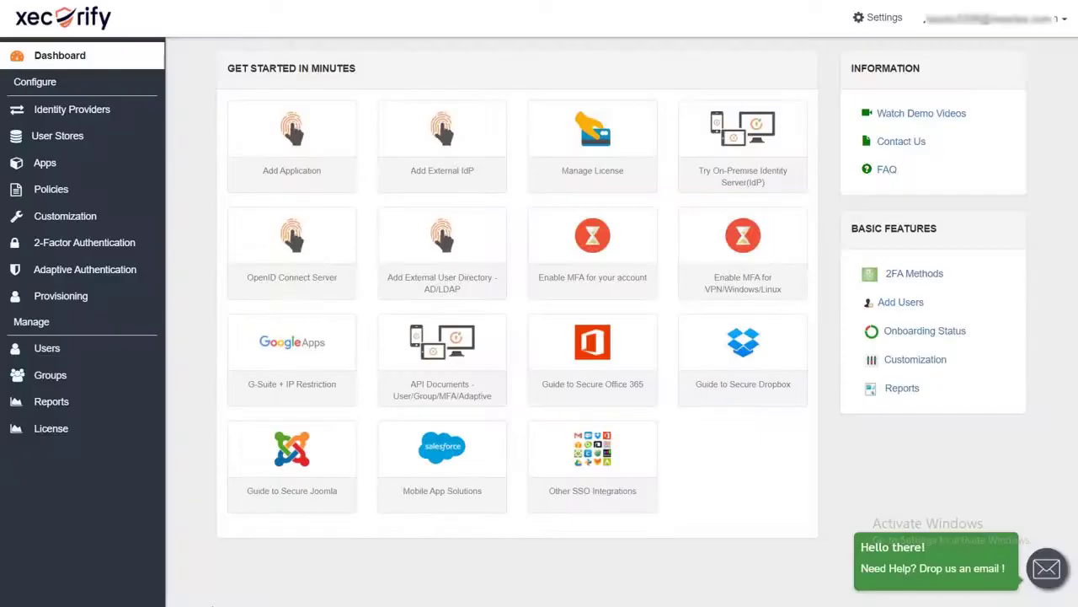
Step: Set the organization name to company-sub-domain in the custom branding configuration and save it
{"action": "left_click", "coordinate": [140, 214]}
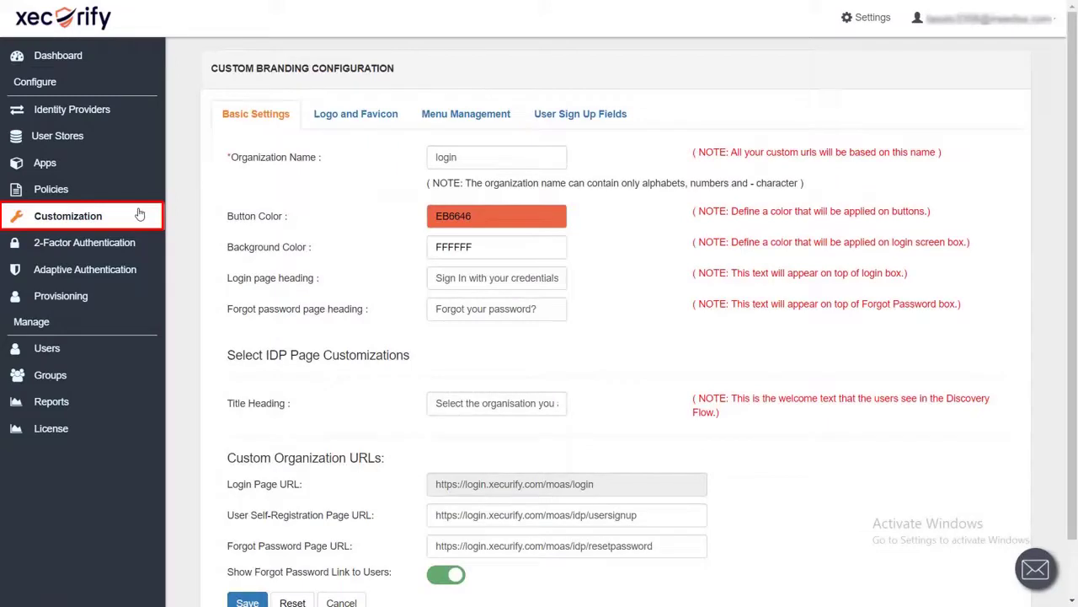
{"action": "double_click", "coordinate": [464, 155]}
{"action": "type", "text": "company-sub-doma"}
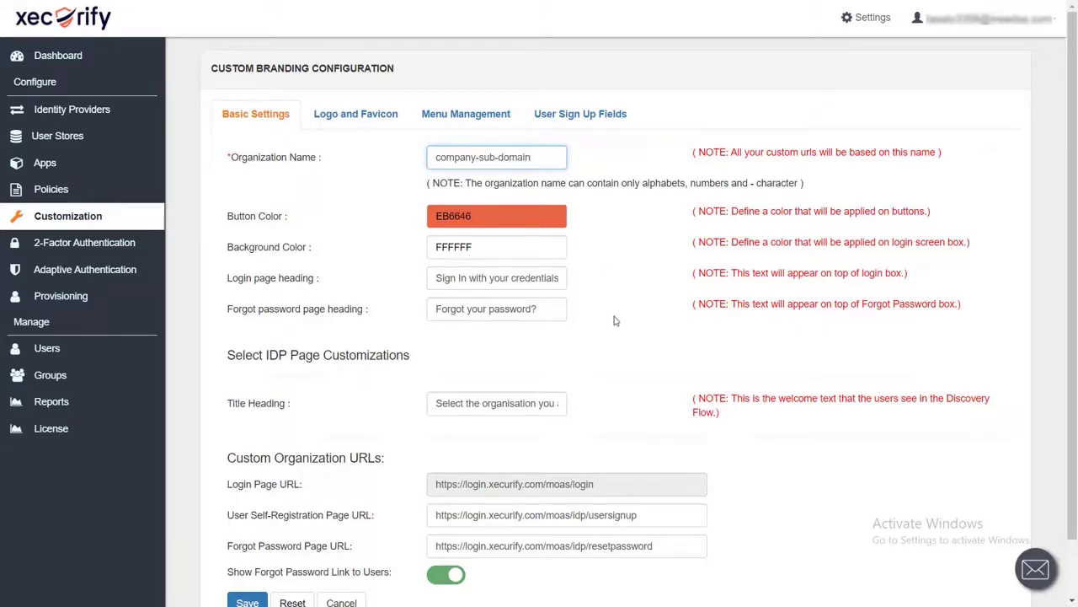
{"action": "scroll", "coordinate": [614, 320], "scroll_direction": "down", "scroll_amount": 1}
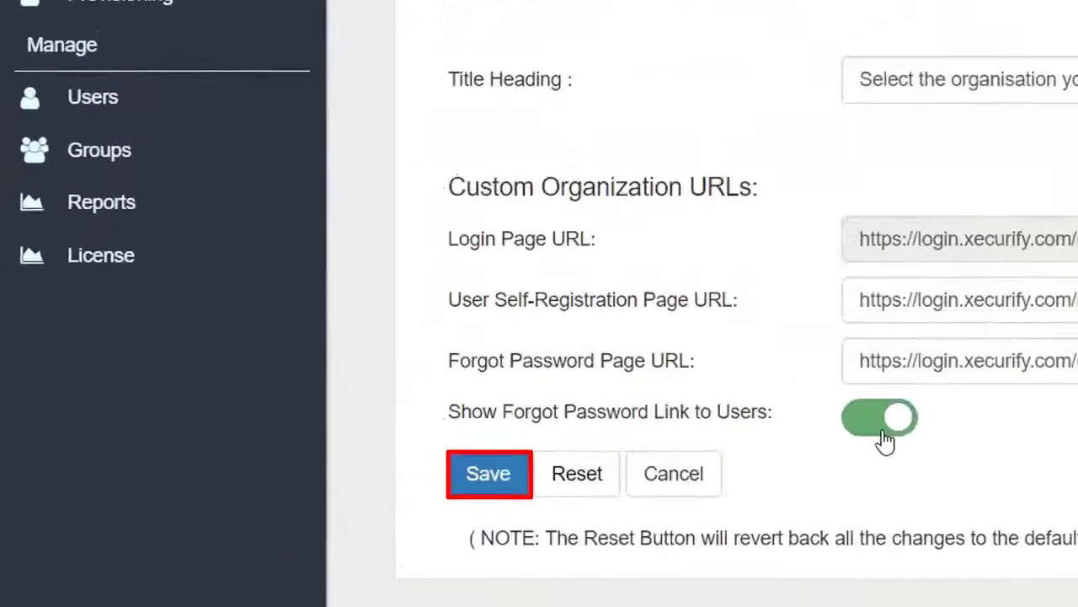
{"action": "left_click", "coordinate": [487, 487]}
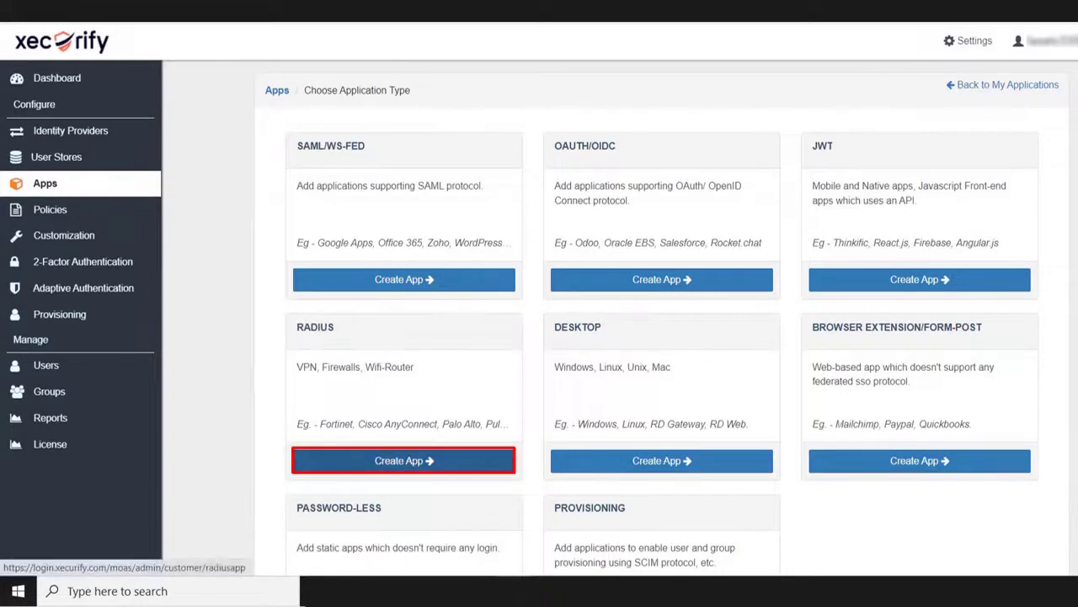
Step: Create a RADIUS application from the Cisco-ASA VPN template, searching the app list for "cisc"
{"action": "left_click", "coordinate": [403, 460]}
{"action": "left_click", "coordinate": [661, 196]}
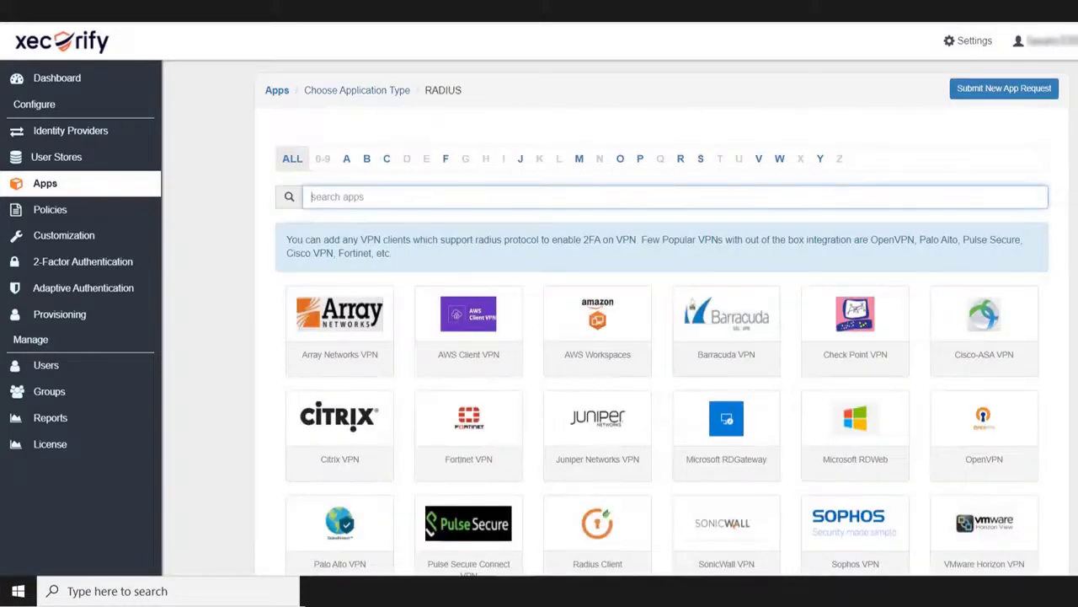
{"action": "type", "text": "cisc"}
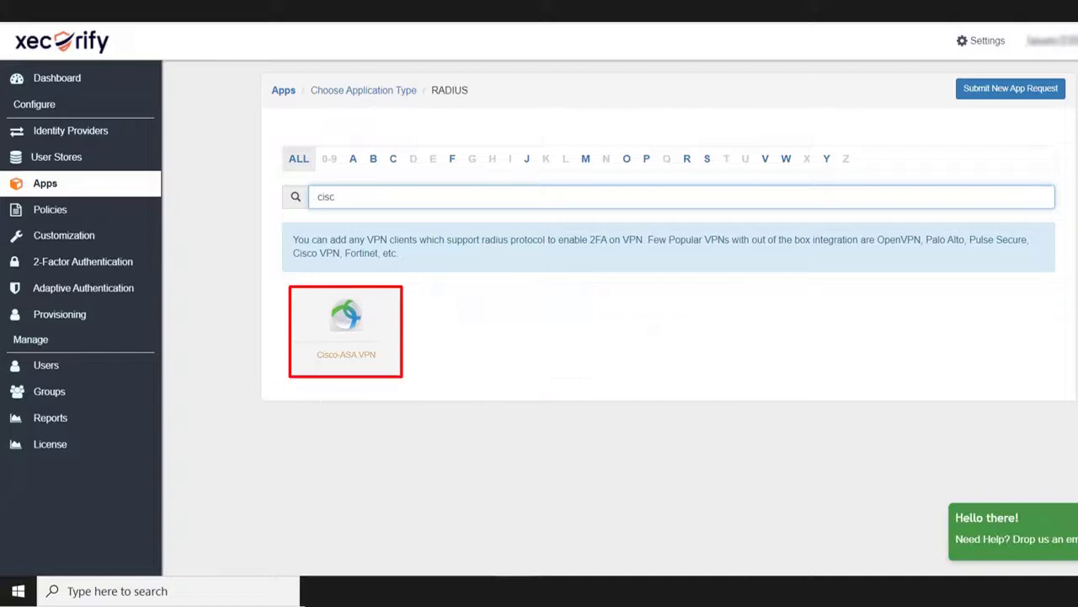
{"action": "left_click", "coordinate": [345, 328]}
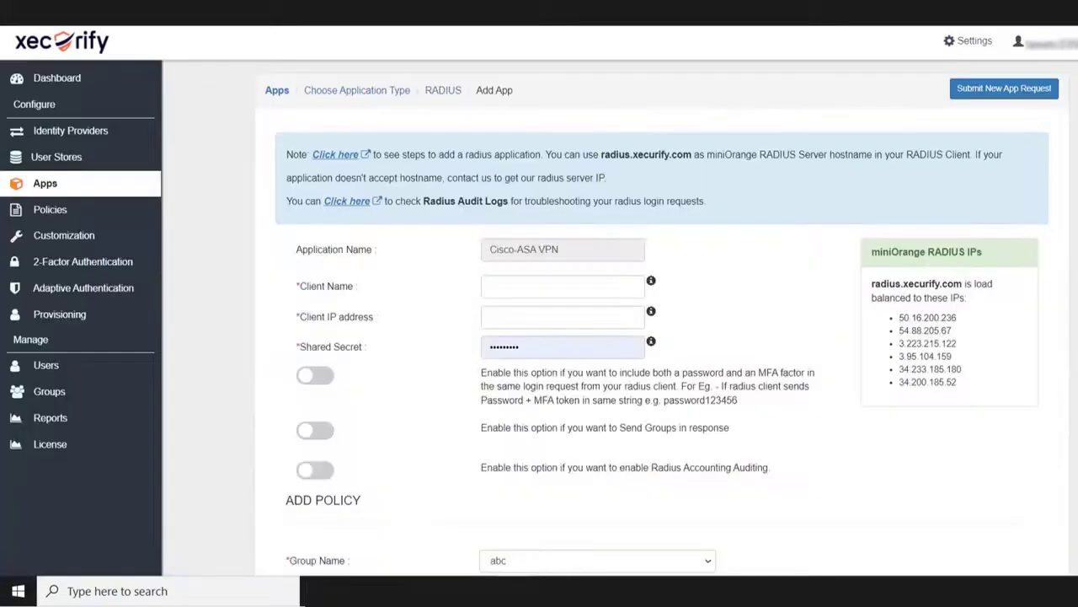
Step: Fill in the RADIUS client details with client name TESTMO, the client IP address and the shared secret
{"action": "left_click", "coordinate": [562, 286]}
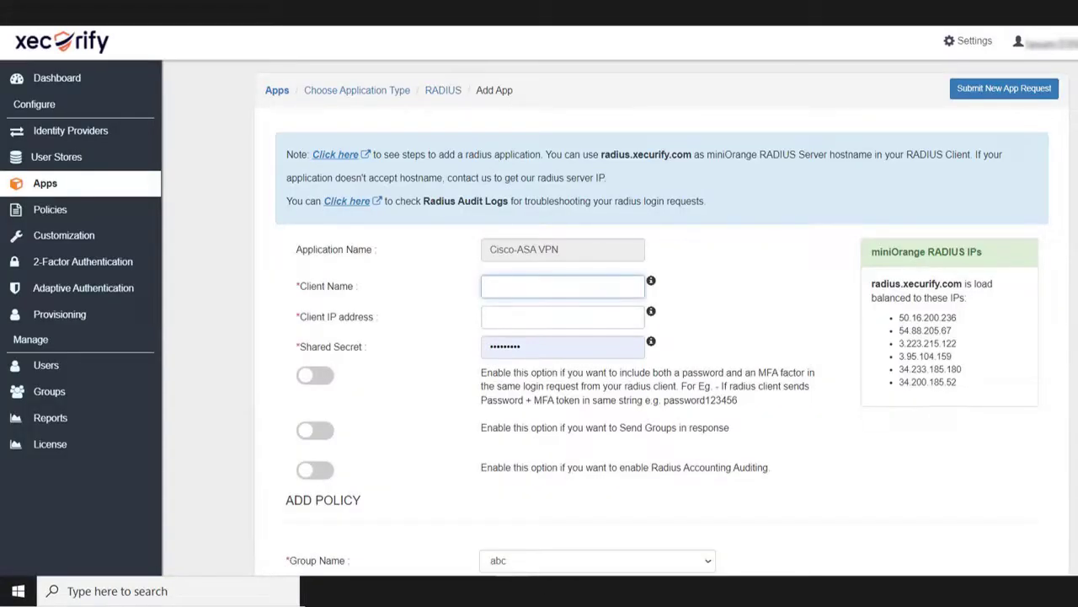
{"action": "type", "text": "TESTMO"}
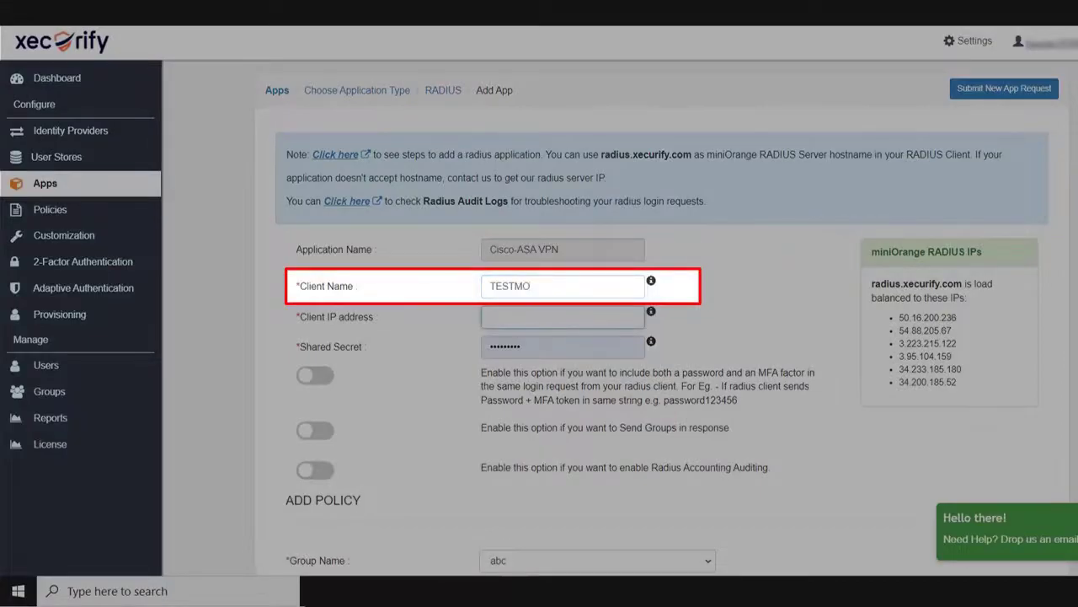
{"action": "left_click", "coordinate": [563, 317]}
{"action": "type", "text": "192.1.1.1"}
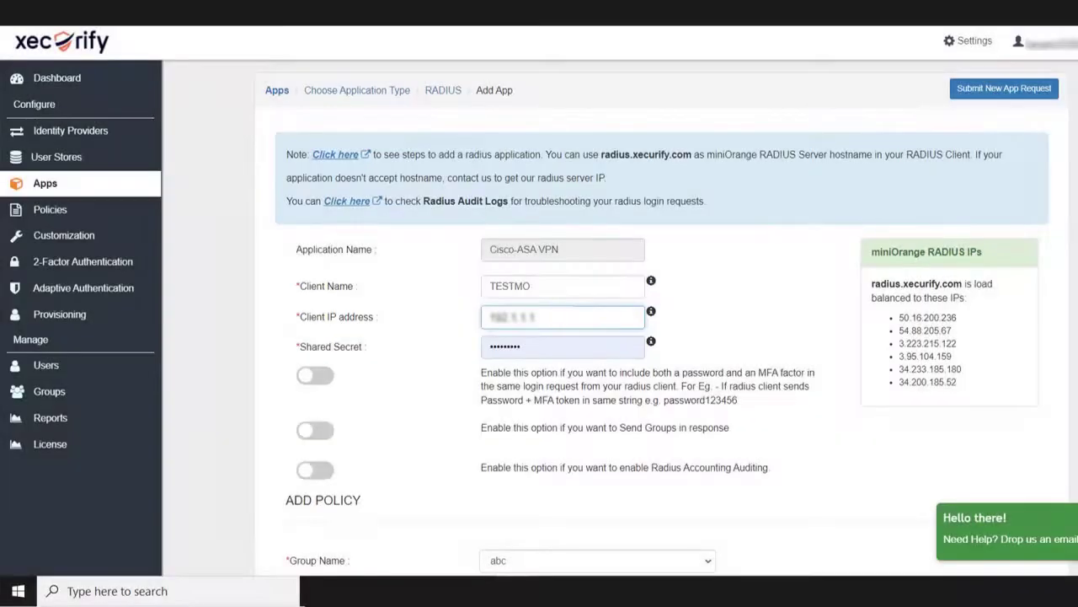
{"action": "left_click", "coordinate": [563, 347]}
{"action": "type", "text": "•••••••"}
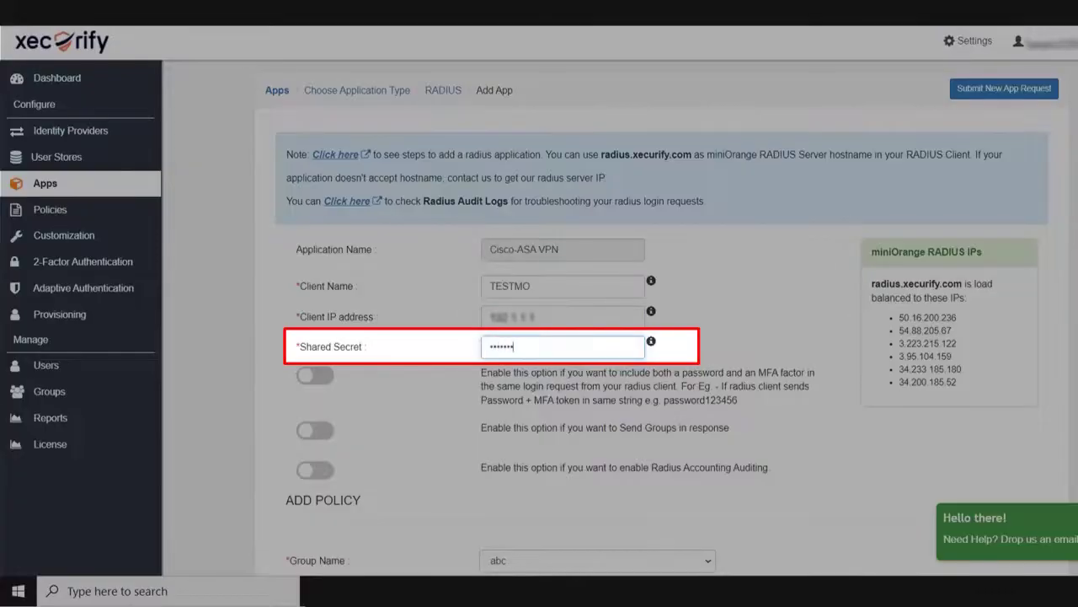
{"action": "type", "text": "••"}
Step: Save the Cisco-ASA VPN app with a policy for group abc, using the Password login method and 2-Factor Authentication
{"action": "left_click", "coordinate": [597, 561]}
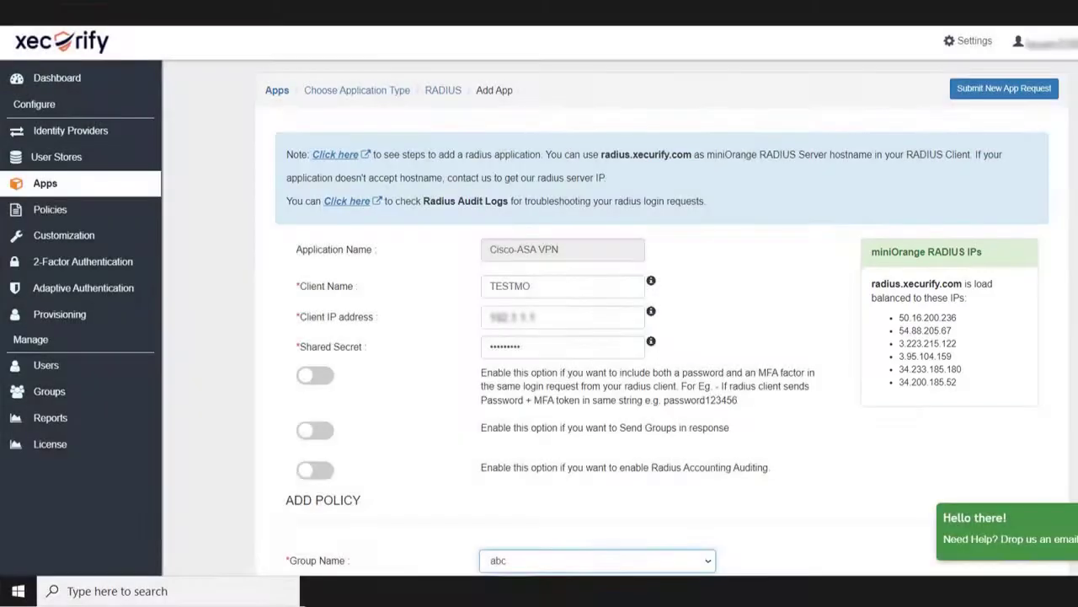
{"action": "scroll", "coordinate": [663, 337], "scroll_direction": "down", "scroll_amount": 2}
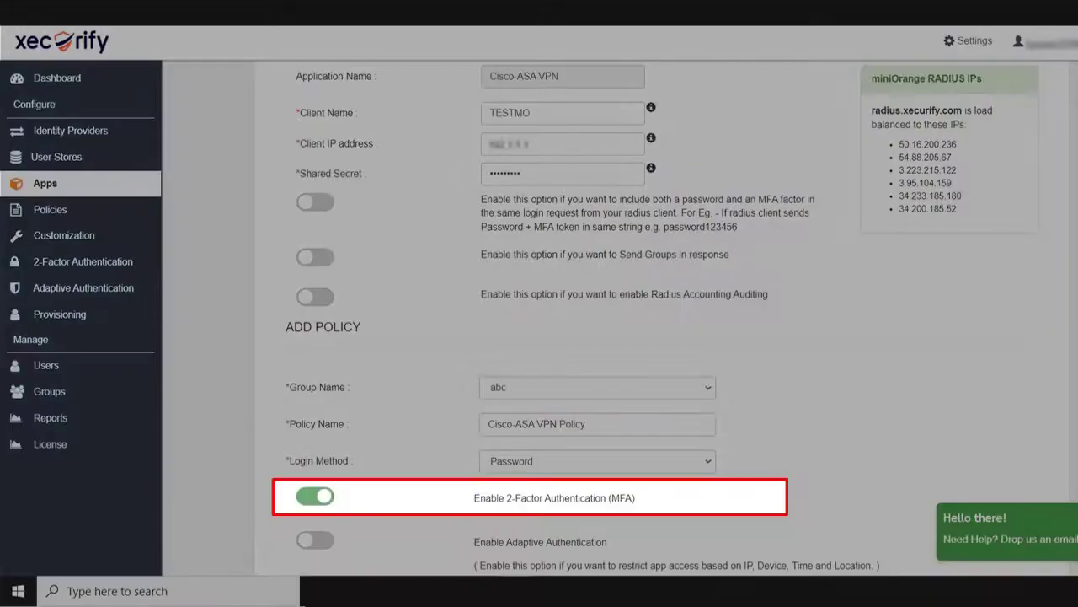
{"action": "scroll", "coordinate": [663, 337], "scroll_direction": "down", "scroll_amount": 1}
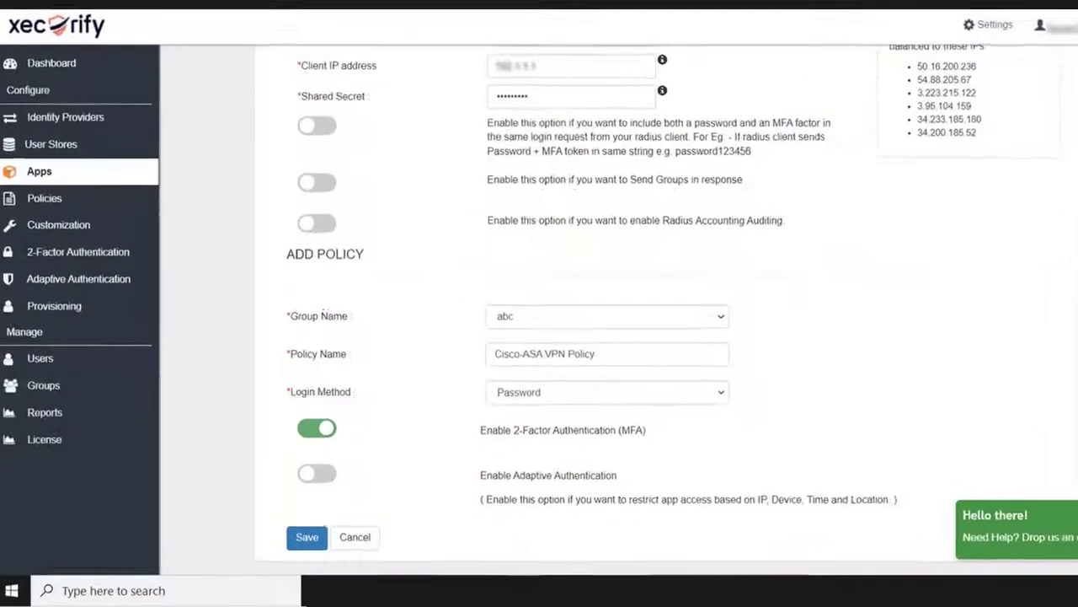
{"action": "left_click", "coordinate": [306, 537]}
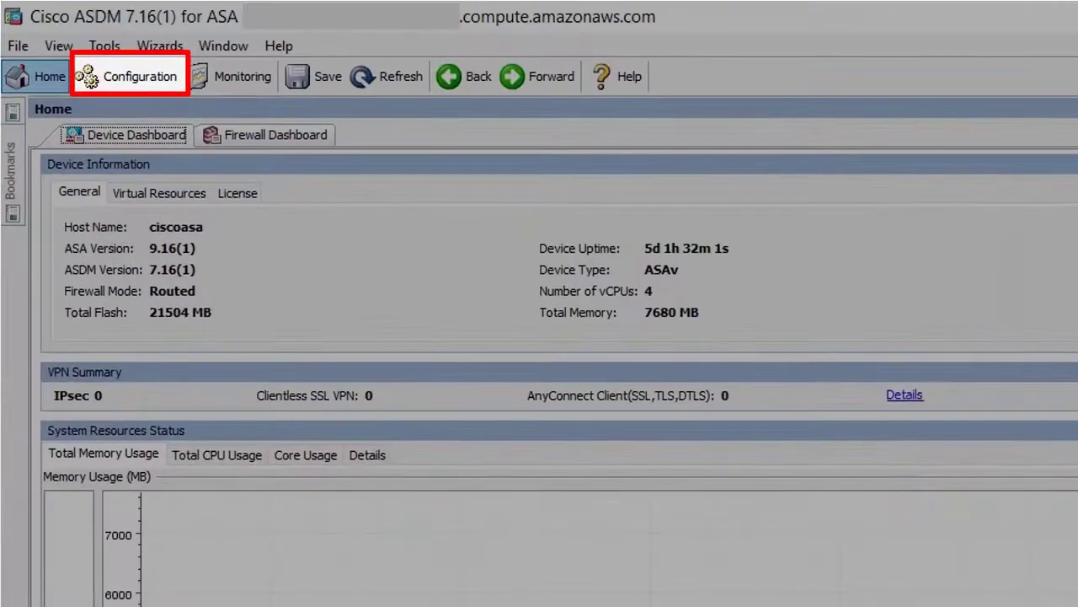
Step: In Cisco ASDM, add a RADIUS AAA server group named TestMO under the Remote Access VPN configuration
{"action": "key", "text": "ctrl+shift+g"}
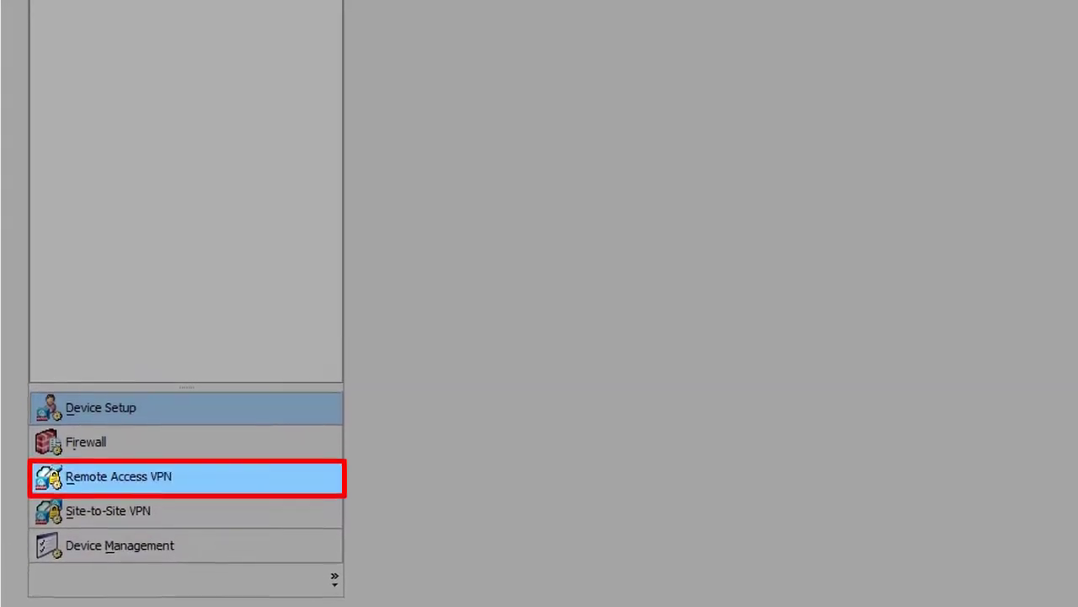
{"action": "left_click", "coordinate": [120, 399]}
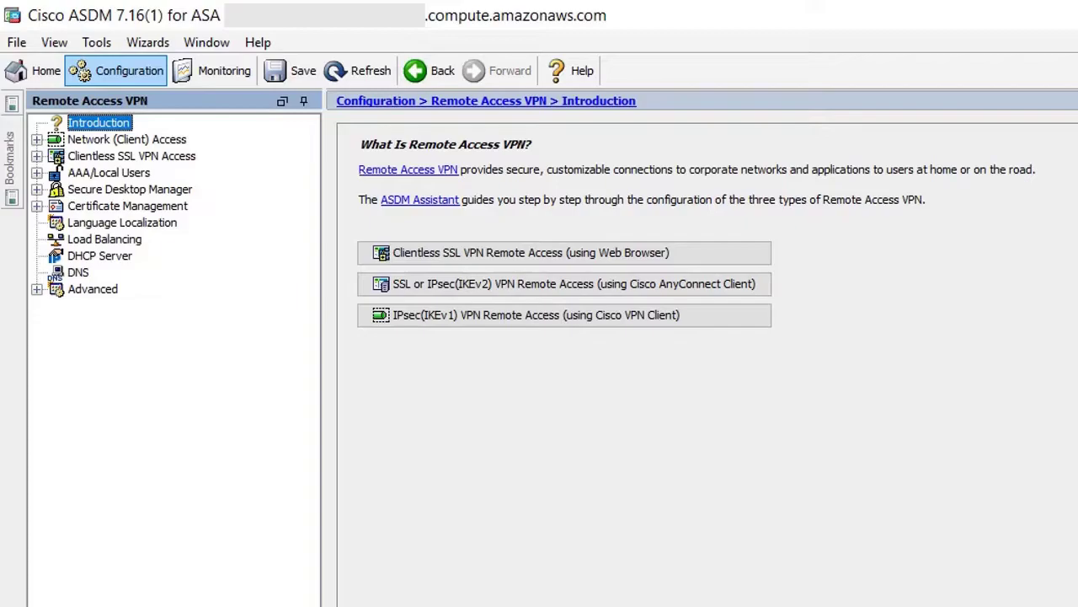
{"action": "left_click", "coordinate": [109, 172]}
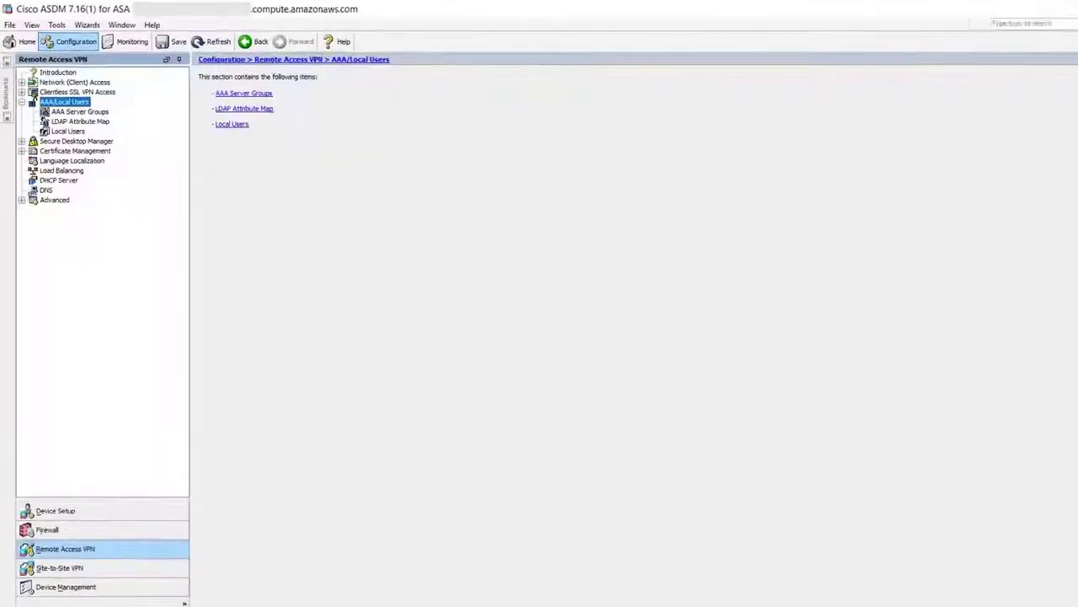
{"action": "left_click", "coordinate": [135, 189]}
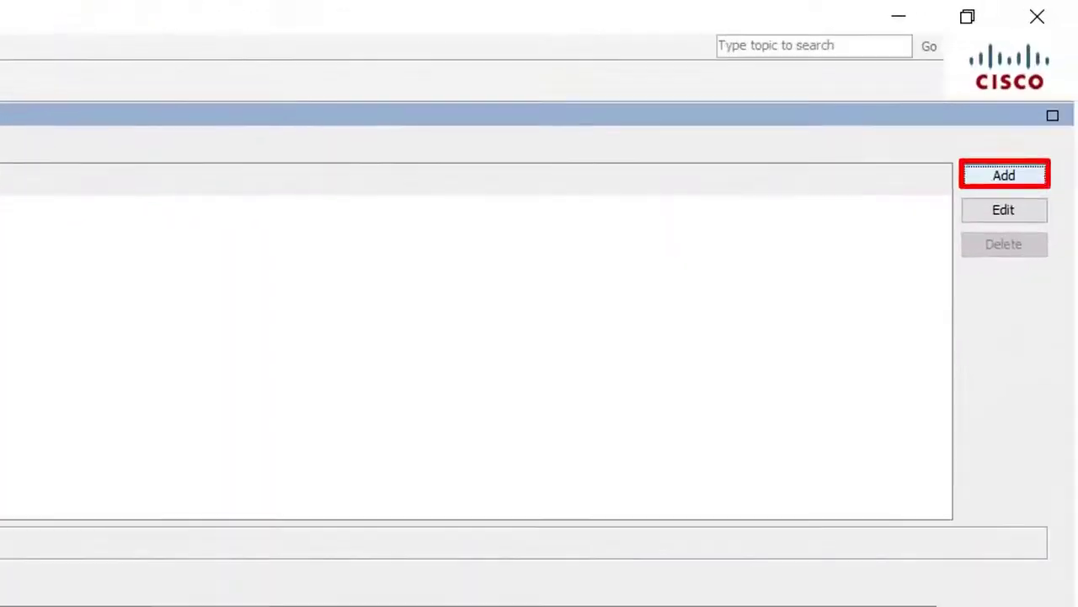
{"action": "left_click", "coordinate": [1073, 86]}
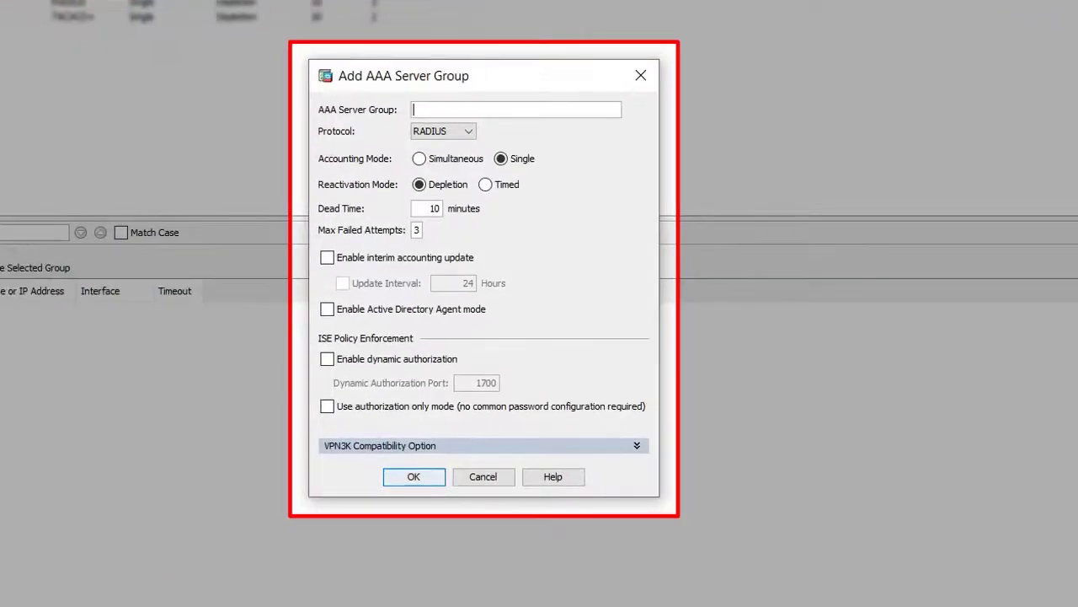
{"action": "type", "text": "TestMO"}
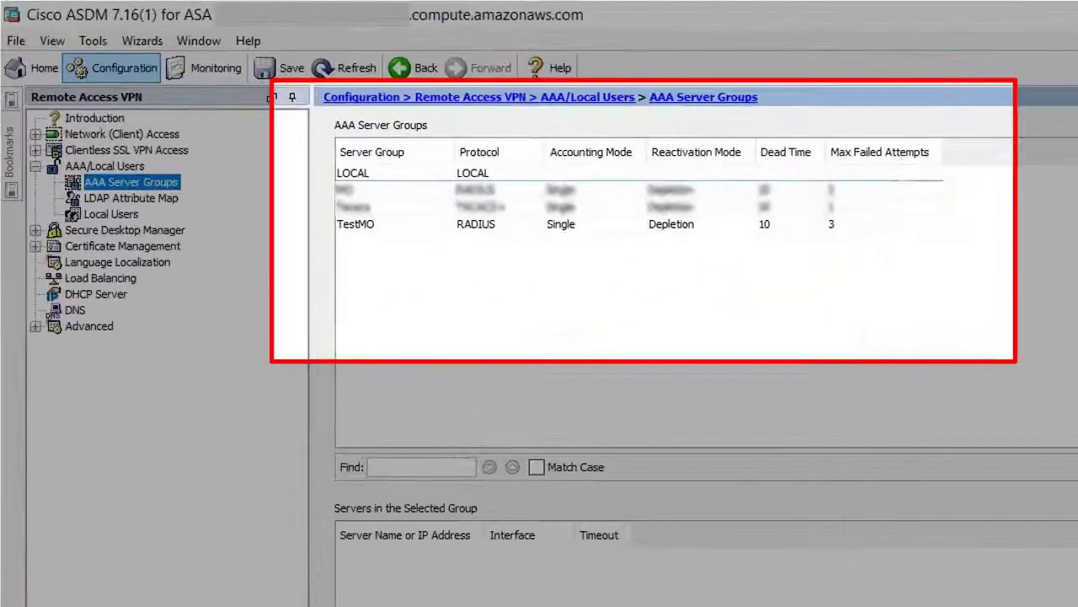
Step: Start adding a server to the TestMO group with interface OUTSIDE, address 50.16.200.236 and a 60-second timeout
{"action": "left_click", "coordinate": [199, 126]}
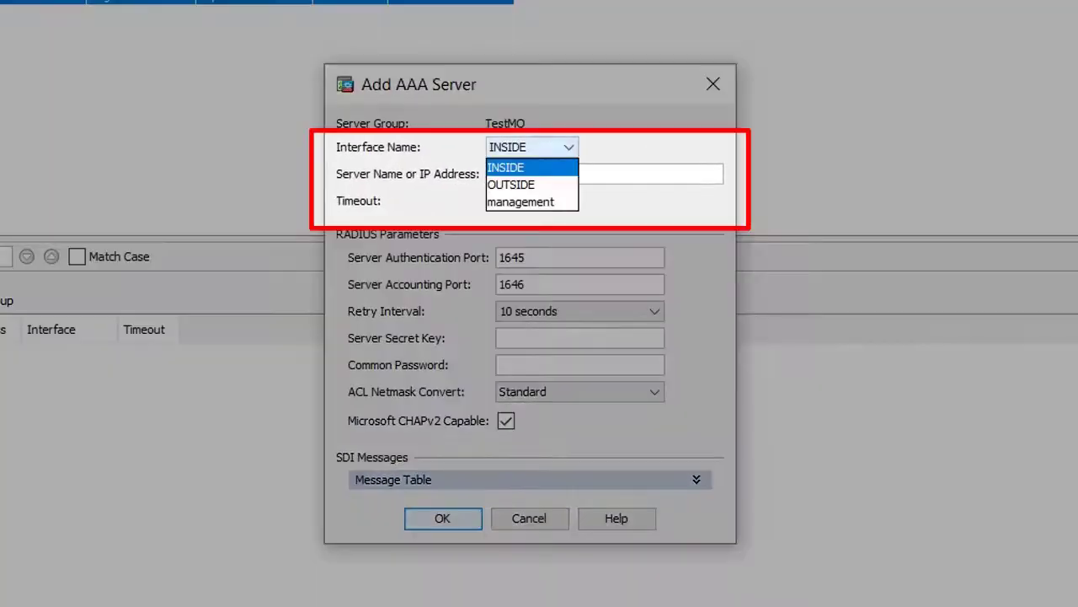
{"action": "key", "text": "Down"}
{"action": "key", "text": "Return"}
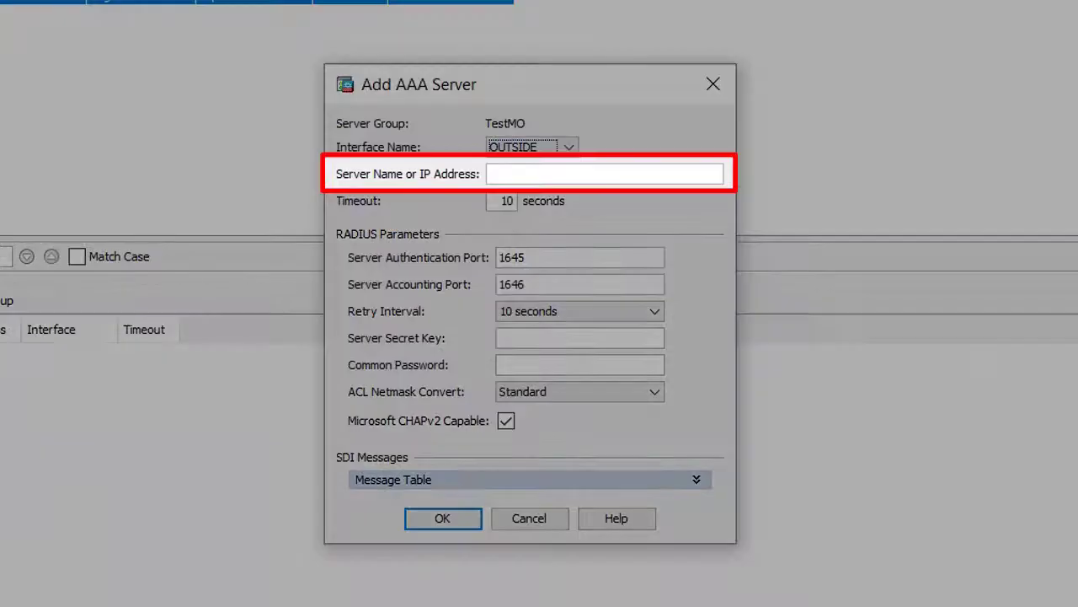
{"action": "key", "text": "Tab"}
{"action": "type", "text": "50.16.200.236"}
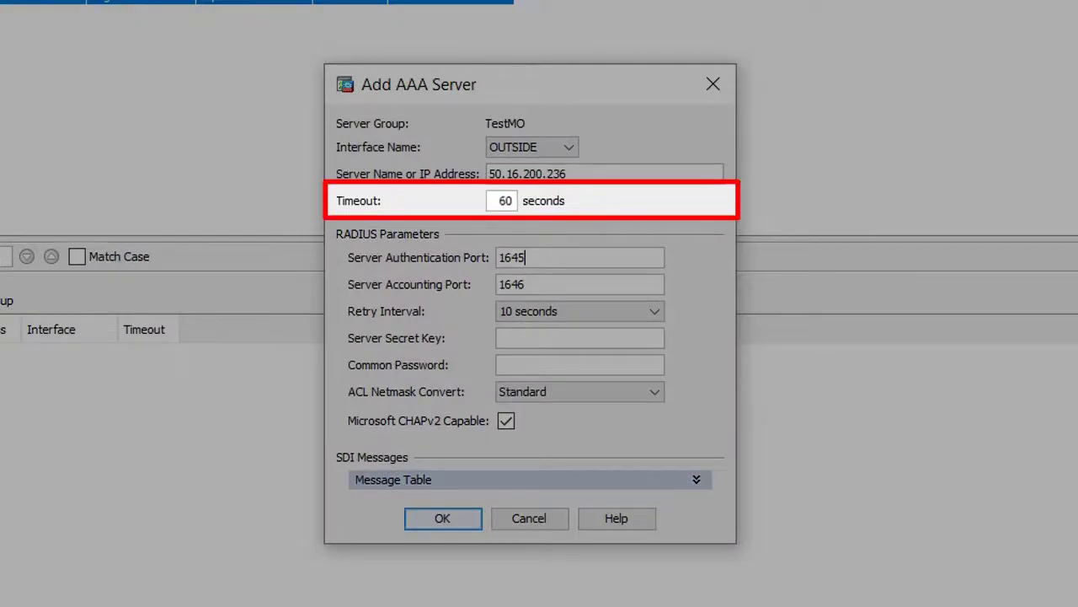
Step: Set the AAA server's authentication port to 1812 and its accounting port to 1813
{"action": "key", "text": "ctrl+a"}
{"action": "key", "text": "BackSpace"}
{"action": "type", "text": "1812"}
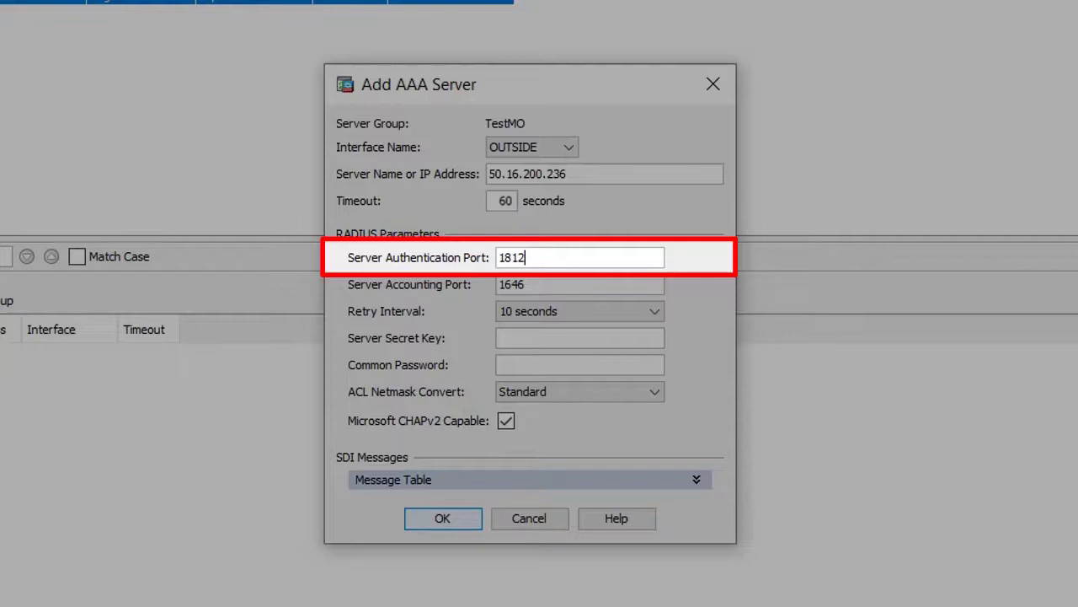
{"action": "left_click", "coordinate": [580, 284]}
{"action": "key", "text": "ctrl+a"}
{"action": "type", "text": "1813"}
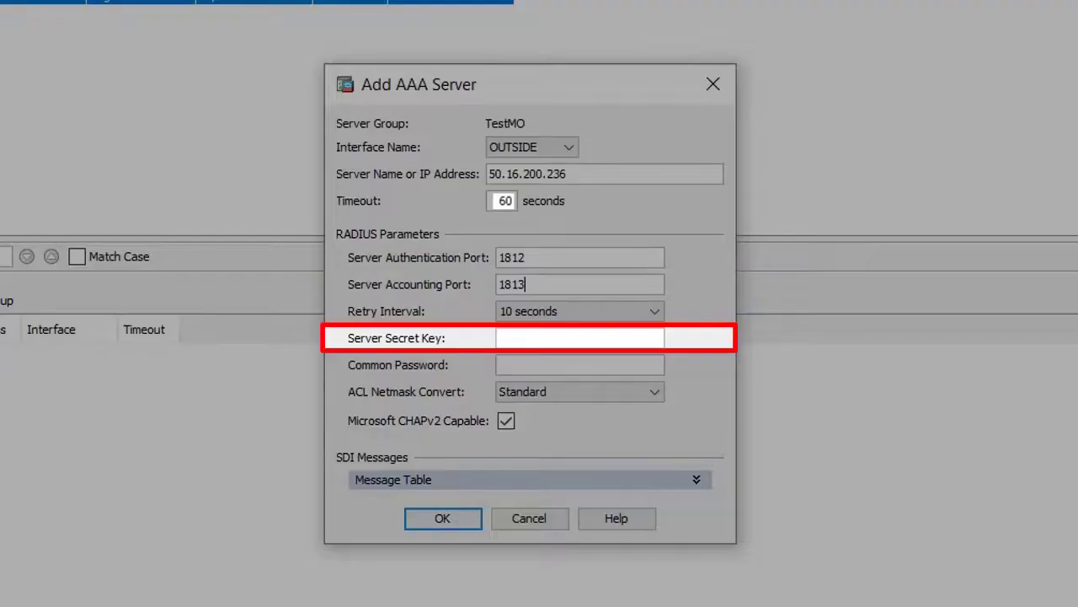
Step: Enter the server secret key and common password, disable Microsoft CHAPv2 Capable, and confirm the AAA server
{"action": "left_click", "coordinate": [580, 337]}
{"action": "type", "text": "******"}
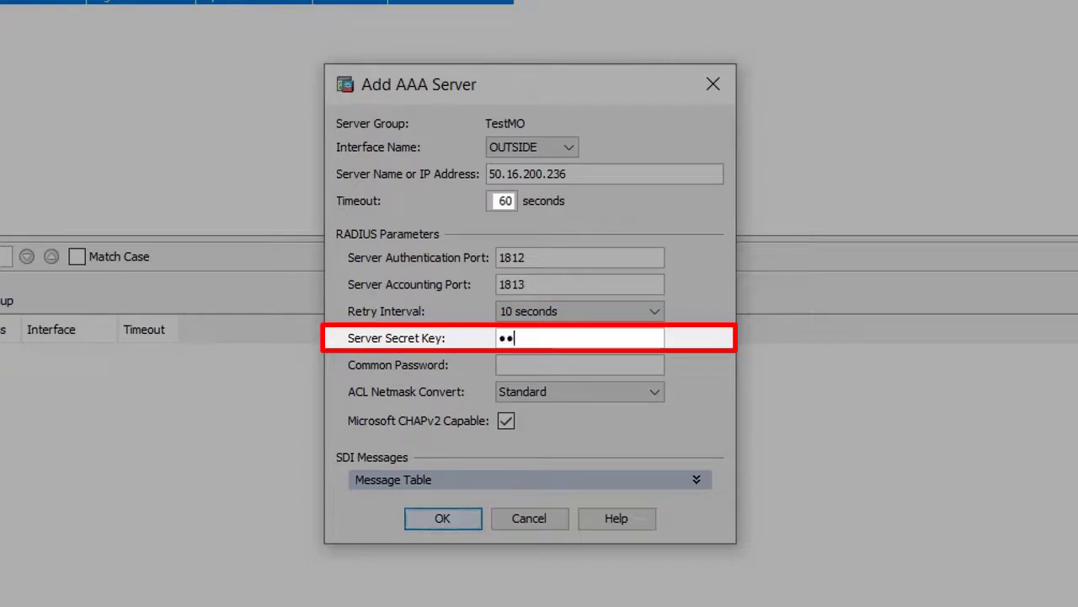
{"action": "type", "text": "***"}
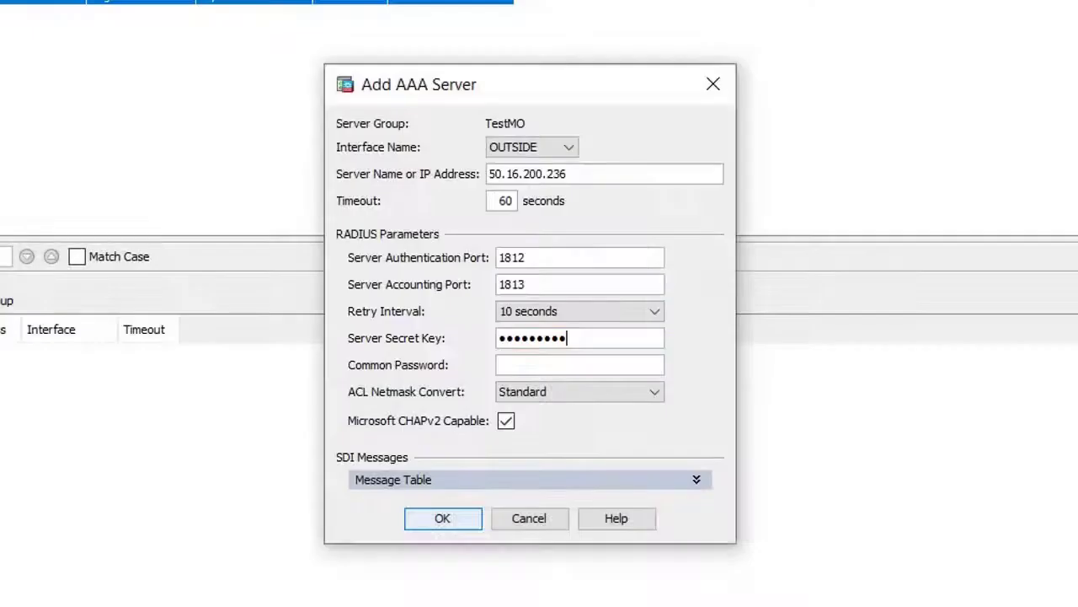
{"action": "left_click", "coordinate": [579, 365]}
{"action": "type", "text": "*********"}
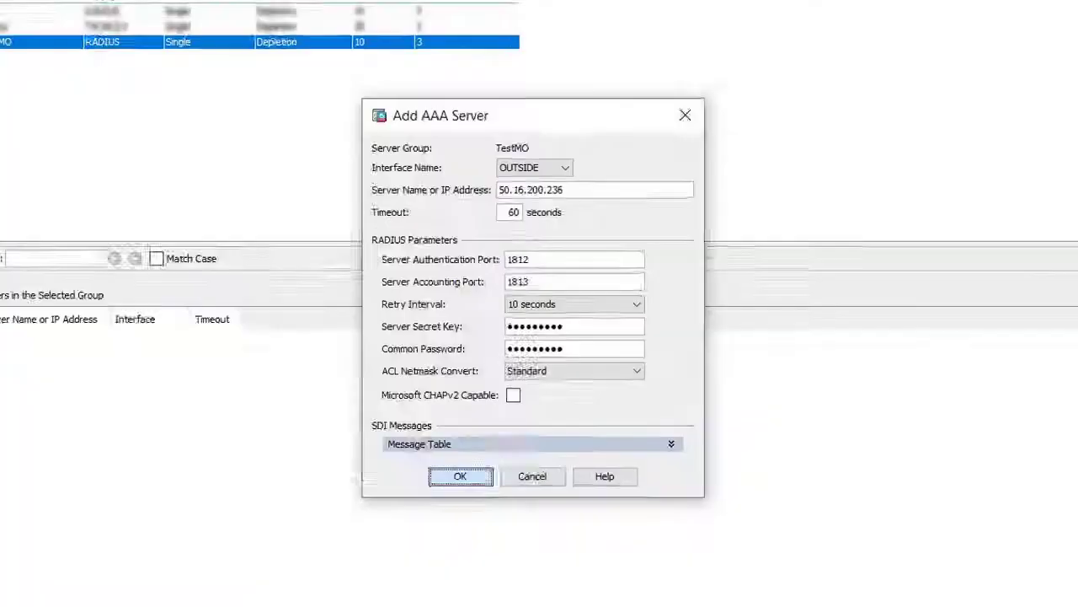
{"action": "key", "text": "Return"}
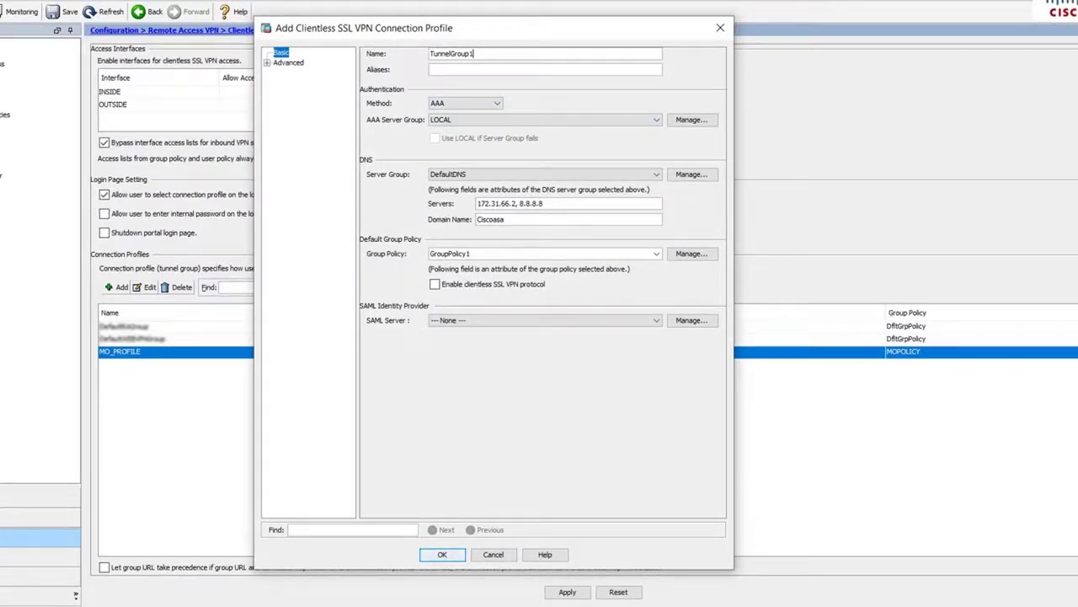
Step: Give the TunnelGroup1 clientless SSL VPN connection profile the alias TEST and assign it the TestMO AAA server group
{"action": "key", "text": "ctrl+a"}
{"action": "left_click", "coordinate": [539, 69]}
{"action": "type", "text": "TEST"}
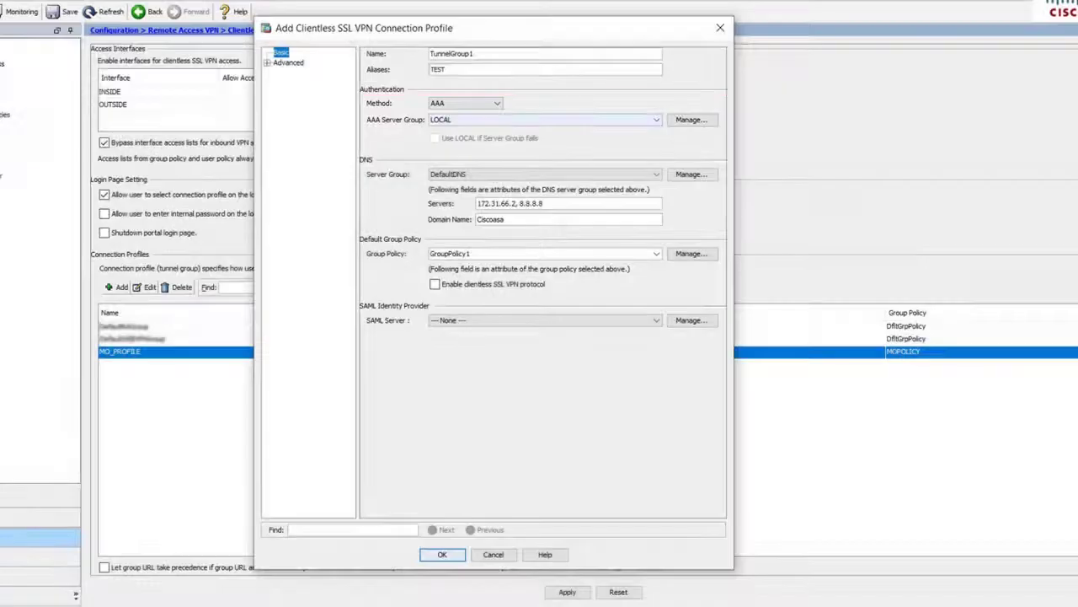
{"action": "key", "text": "Down"}
{"action": "key", "text": "Down"}
{"action": "key", "text": "Down"}
{"action": "key", "text": "Return"}
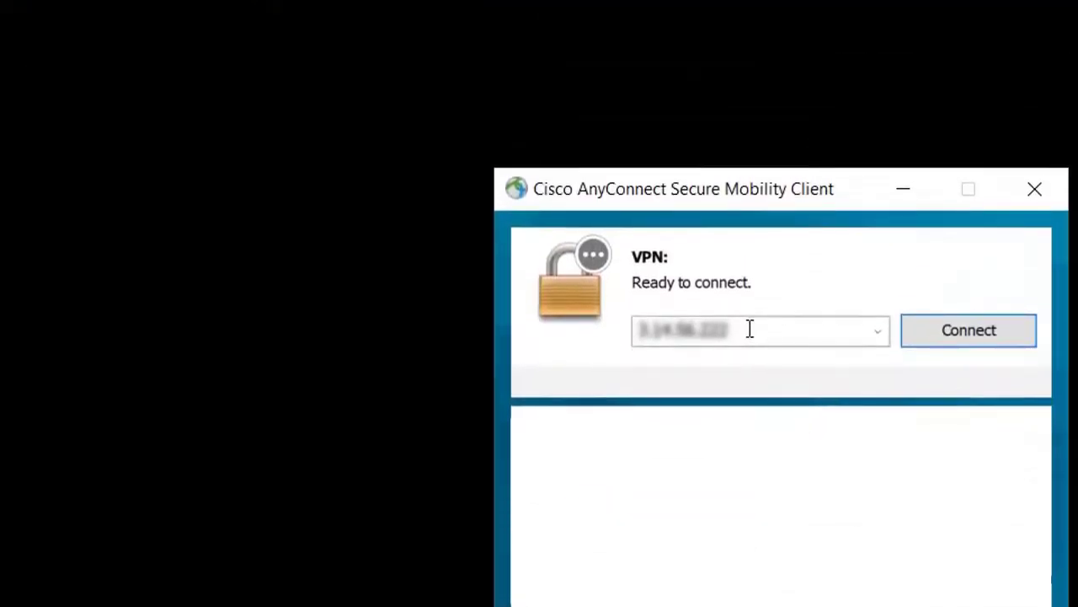
Step: Switch to Cisco AnyConnect and connect to the VPN, entering the account password and the six-digit Google Authenticator code
{"action": "left_click", "coordinate": [936, 337]}
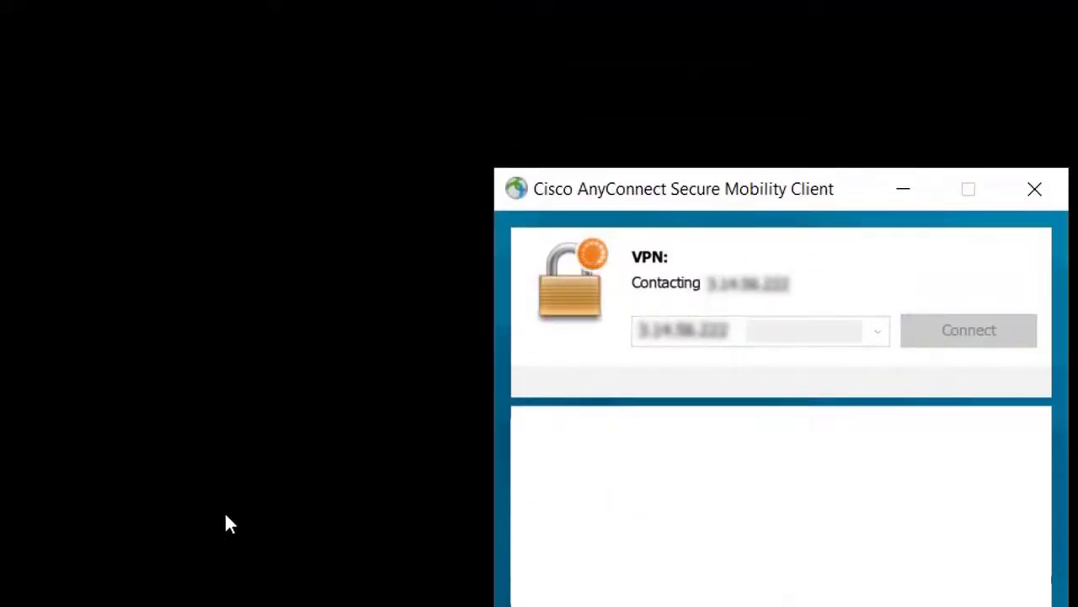
{"action": "type", "text": "***"}
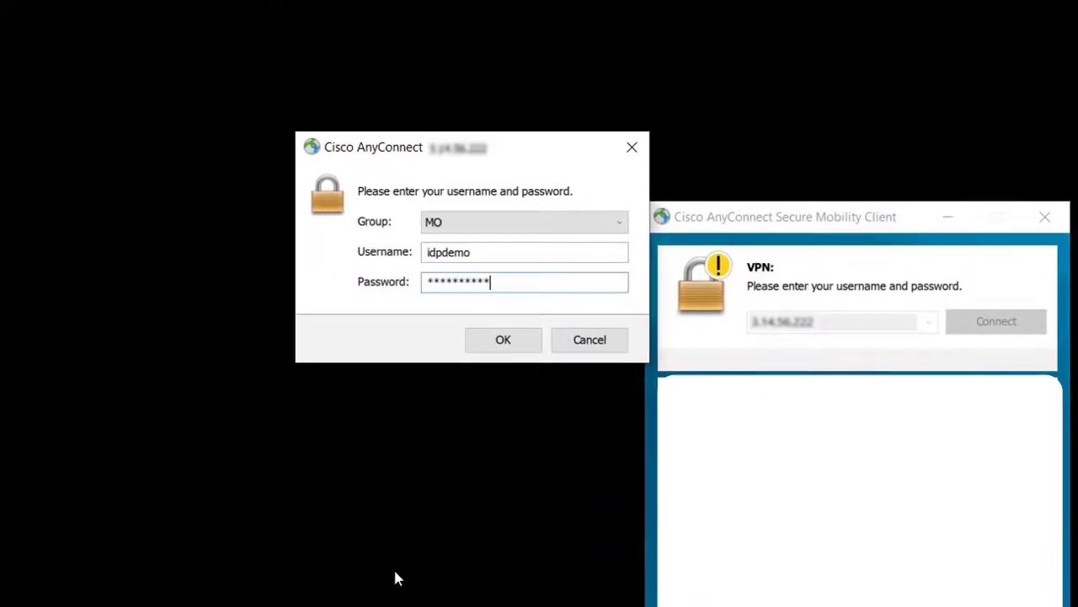
{"action": "type", "text": "****"}
{"action": "key", "text": "Return"}
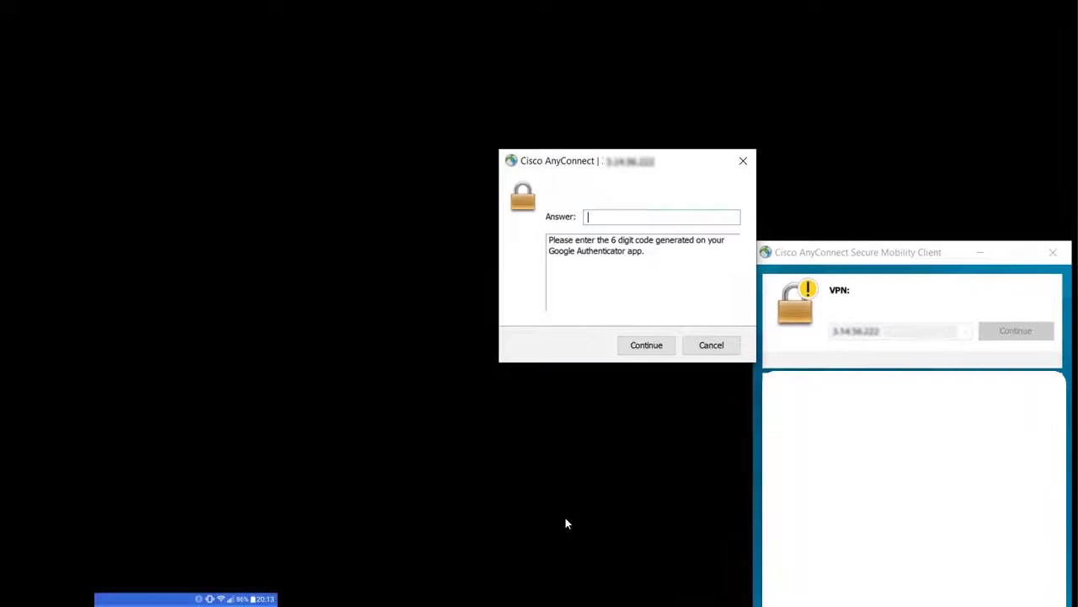
{"action": "type", "text": "*"}
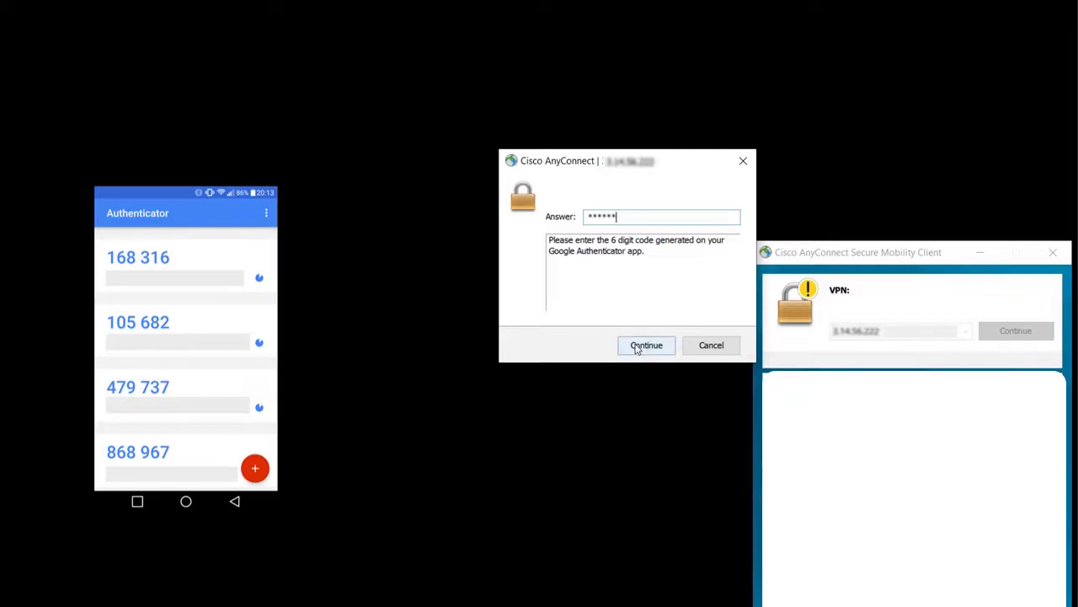
{"action": "left_click", "coordinate": [637, 347]}
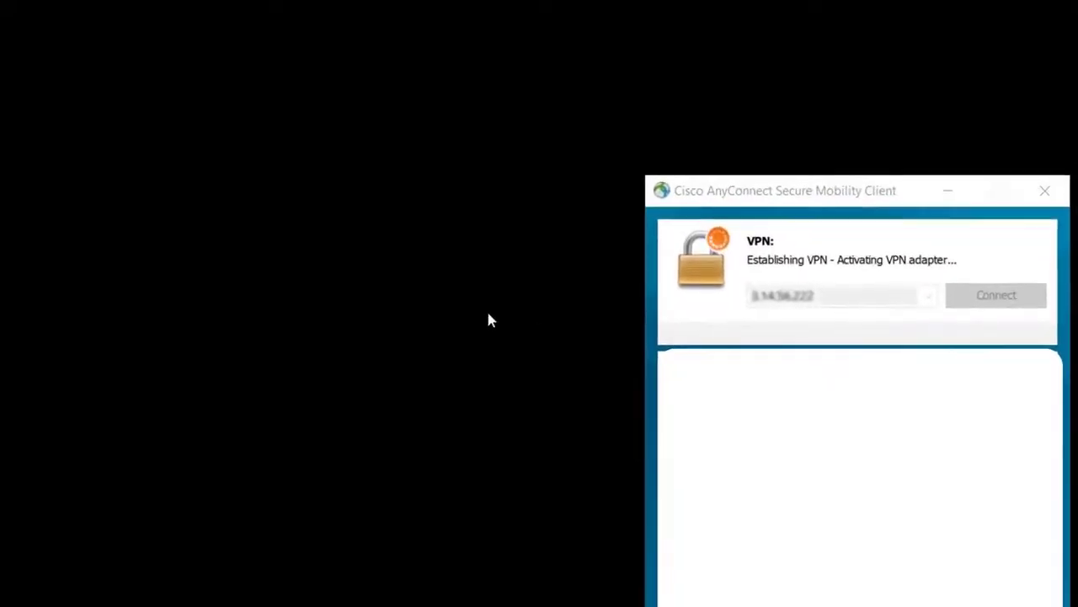